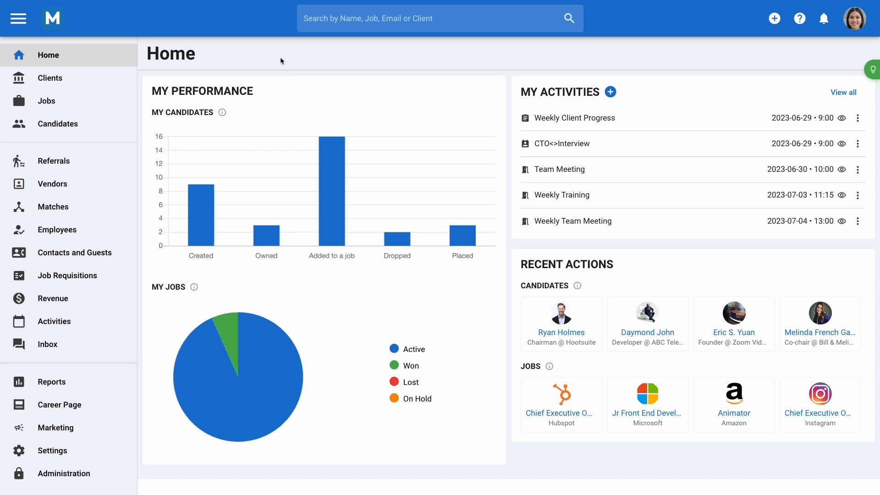
Go to the Instagram client's guests and start a new guest
click(70, 77)
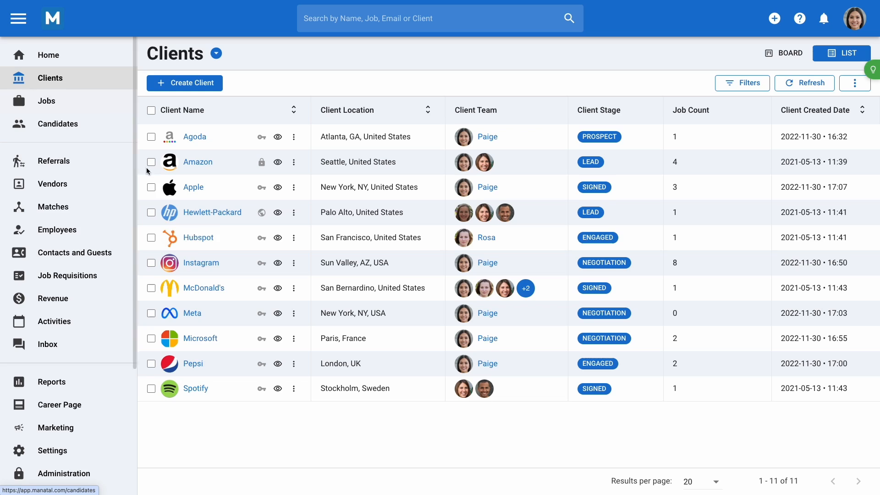
click(195, 262)
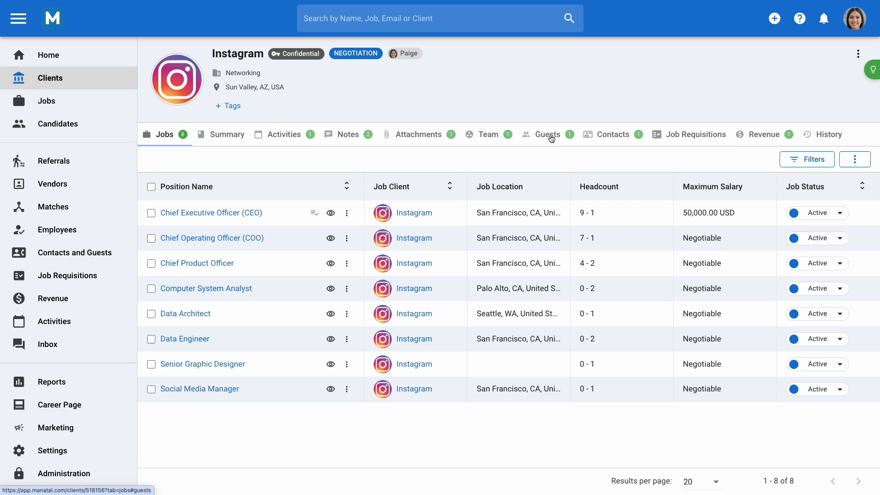
click(551, 138)
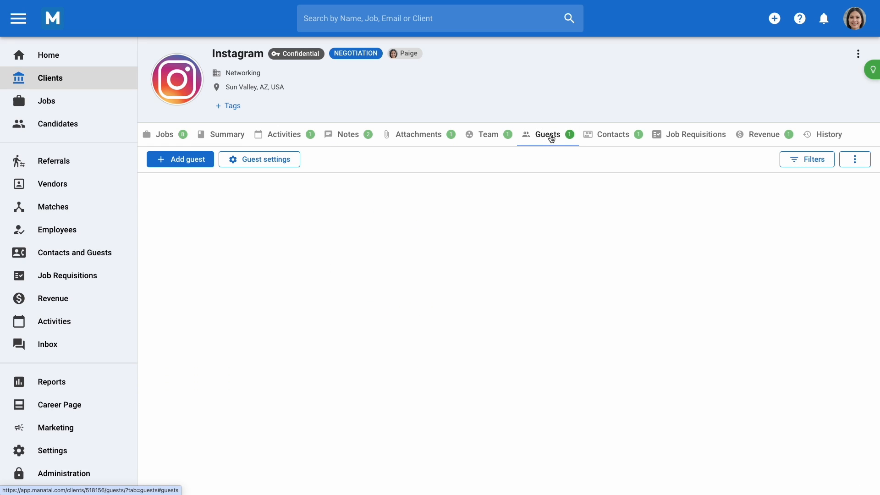
click(197, 159)
Enter the guest's full name, display name and e-mail, limited to specific jobs only
click(396, 126)
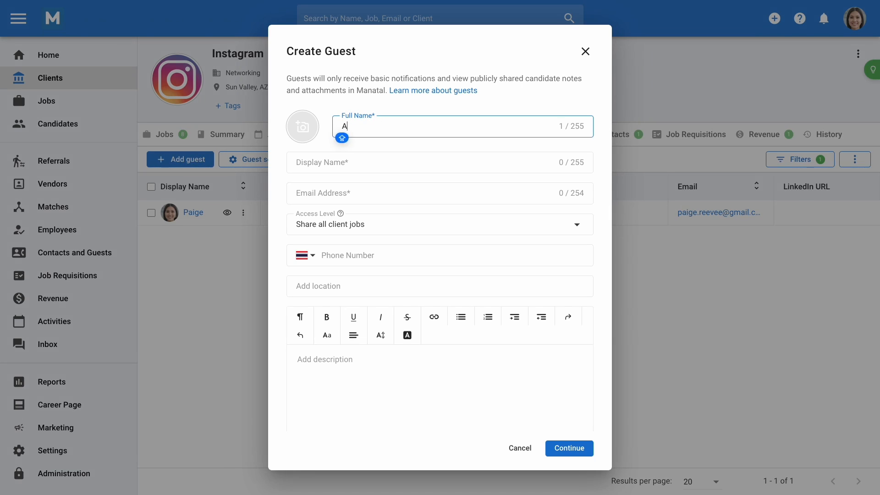
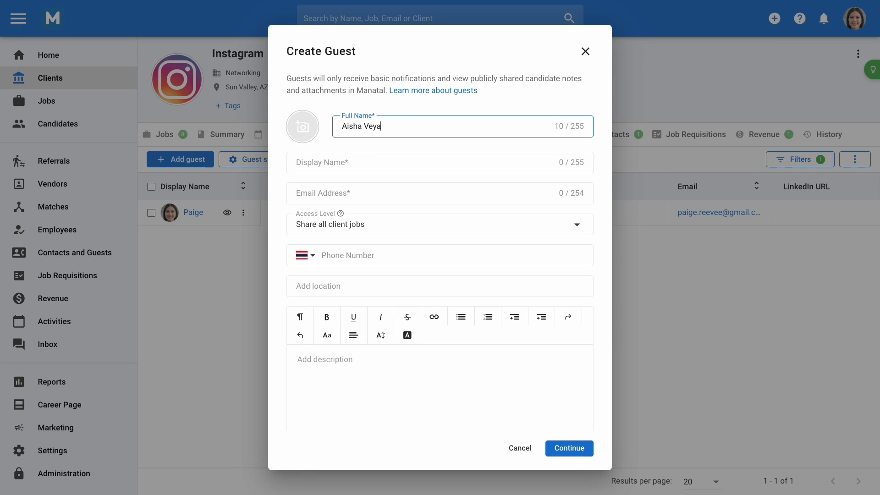
click(367, 159)
text(Aisha)
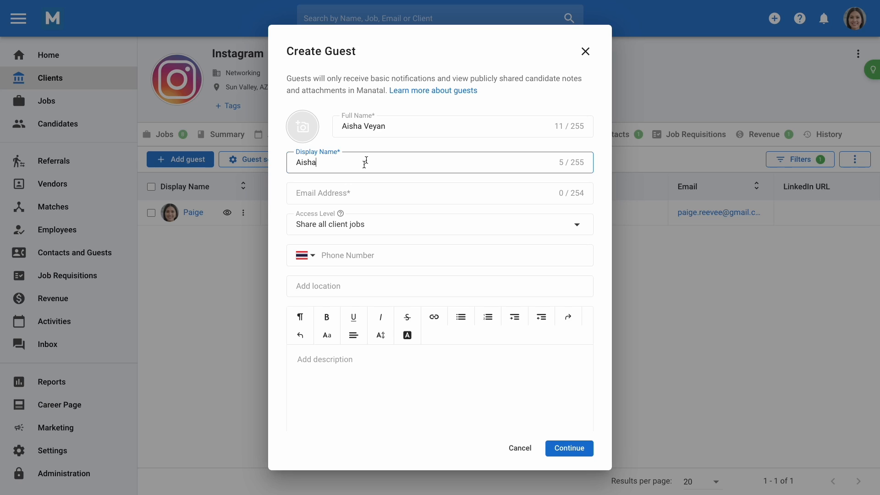
click(375, 193)
key(ctrl+v)
click(374, 229)
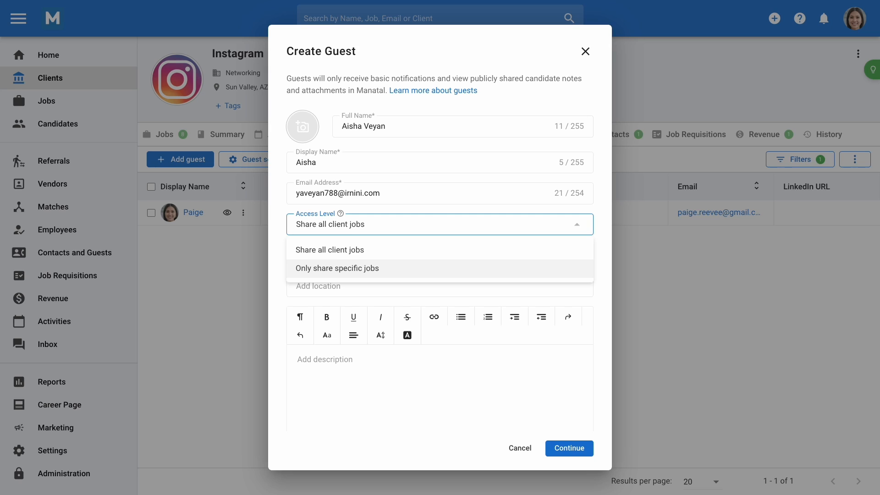
click(372, 268)
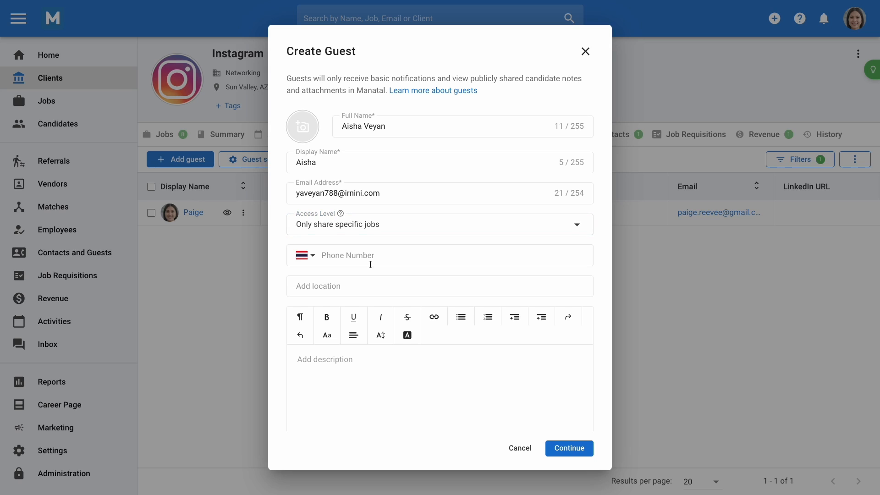
click(569, 449)
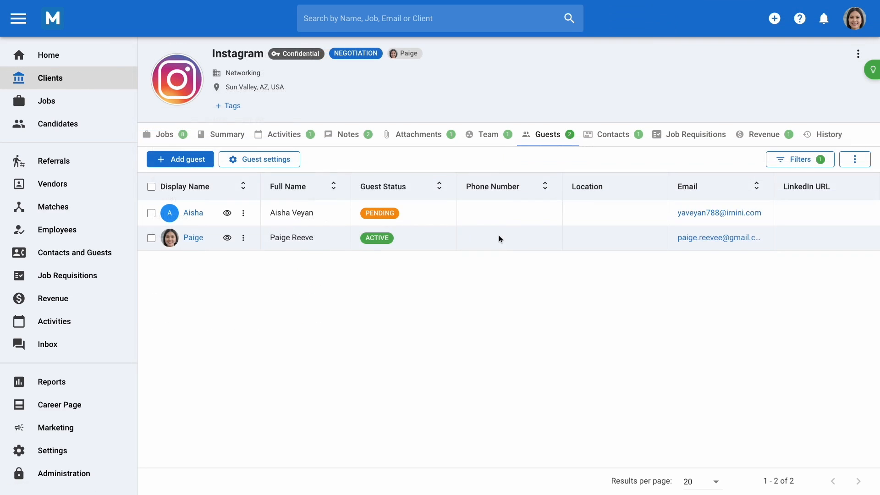
Append '.V' to the new guest's display name and save
click(244, 214)
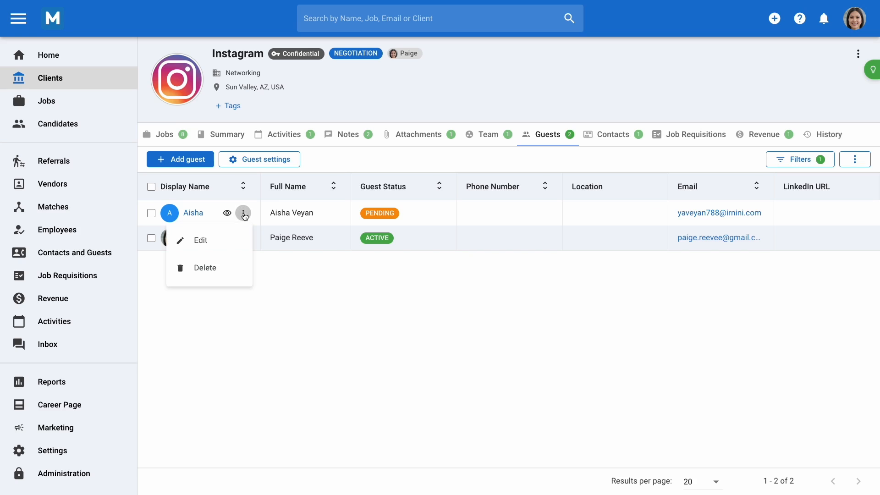
click(227, 239)
click(324, 166)
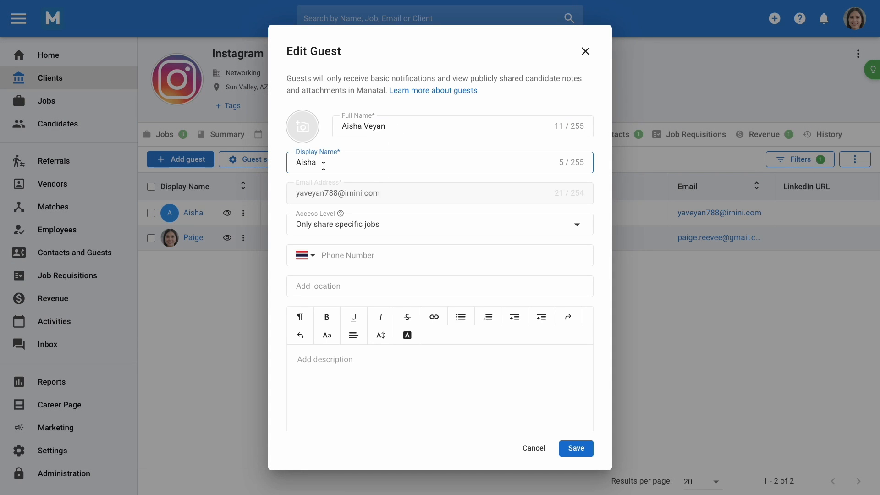
text(.V)
click(573, 448)
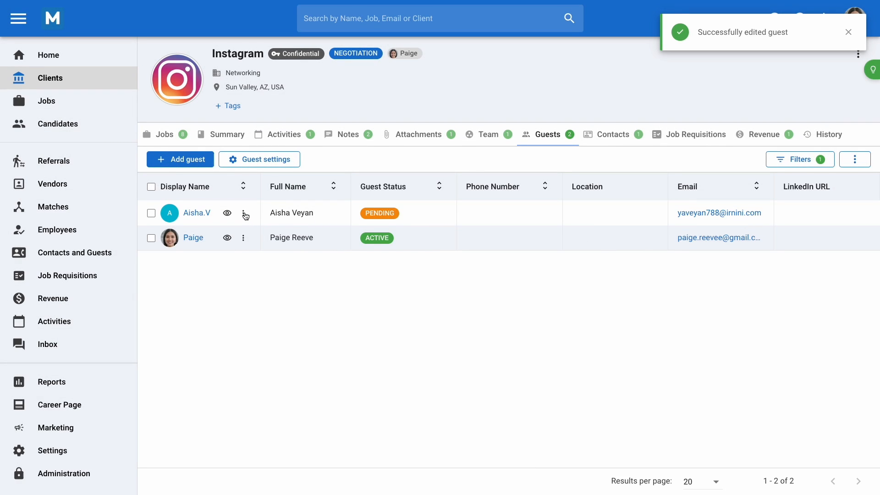
Start deleting the new guest, then cancel so it stays listed
click(242, 213)
click(210, 271)
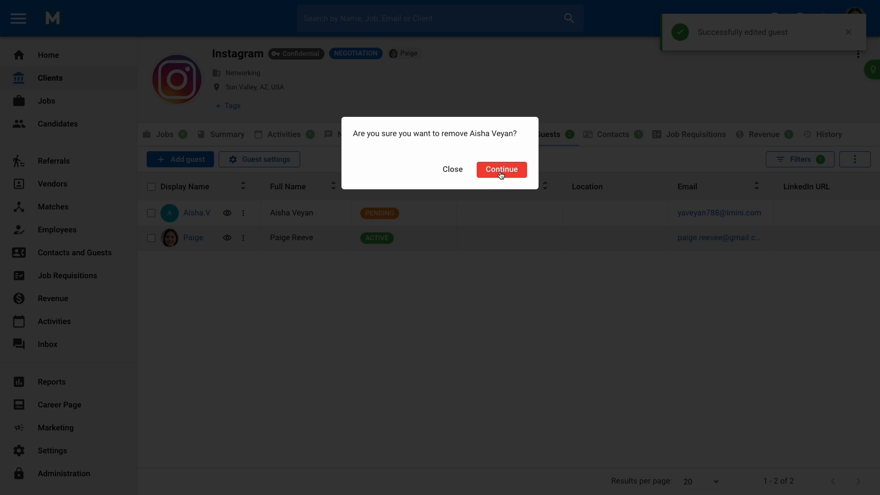
click(450, 171)
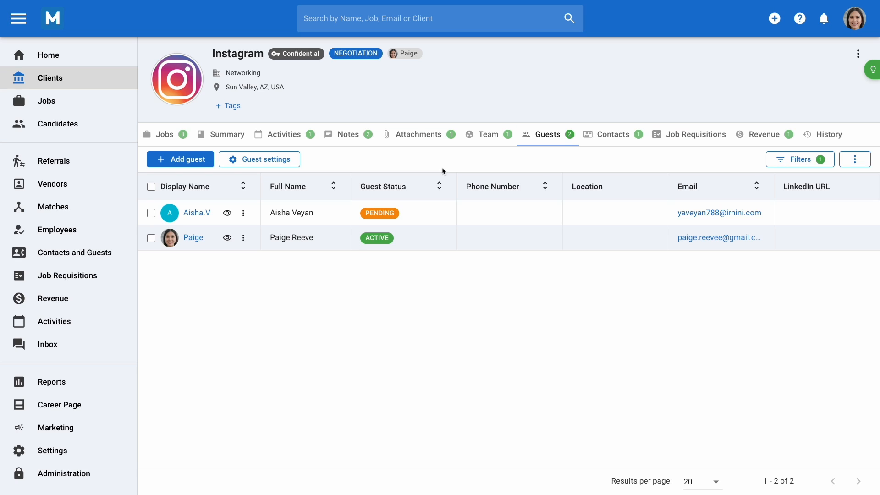
Open the Instagram CEO job's Team tab and start adding a guest team member
click(166, 134)
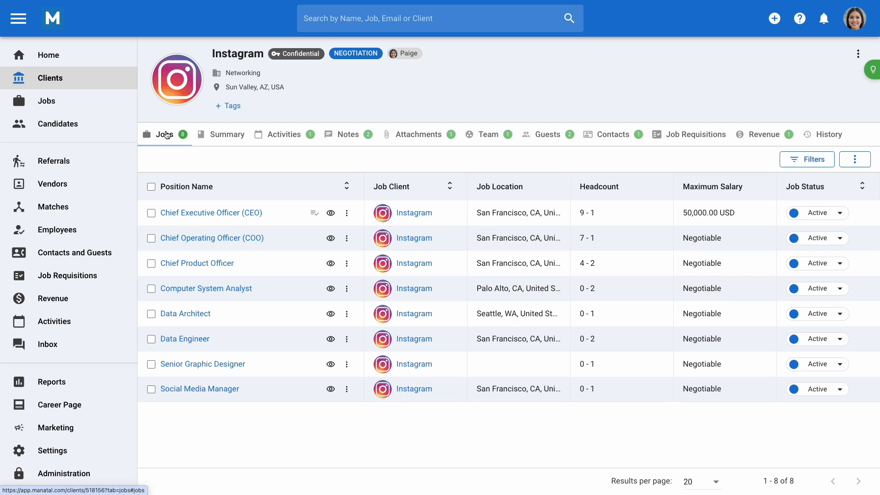
click(232, 213)
click(312, 154)
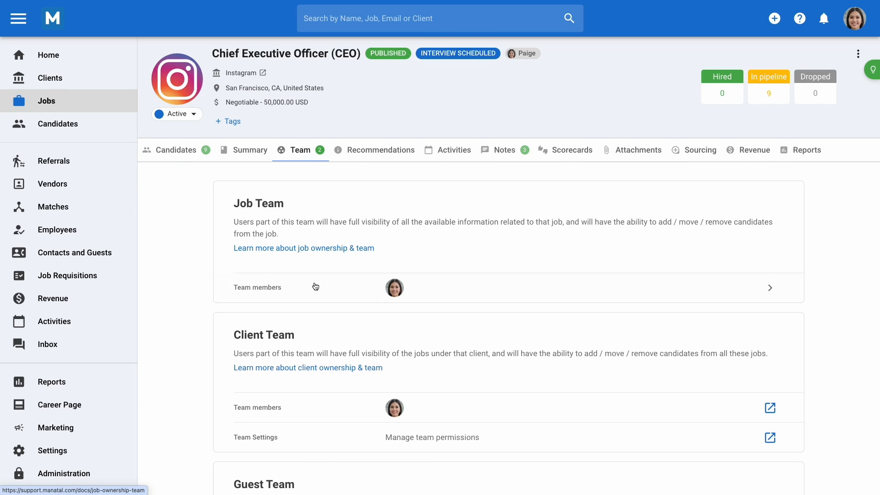
scroll(315, 284, down, 2)
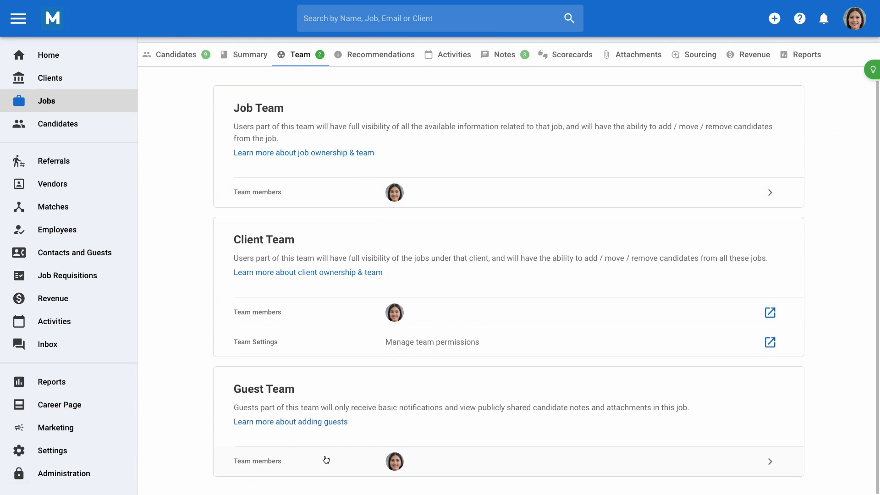
click(326, 459)
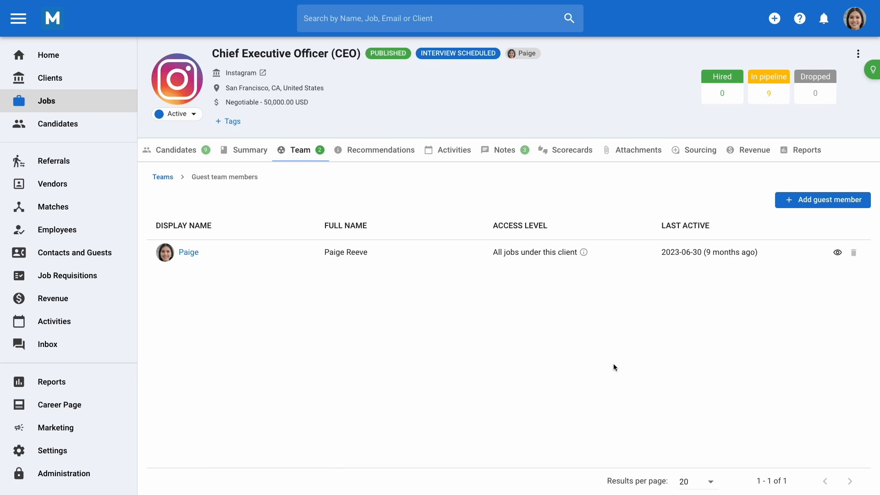
click(801, 205)
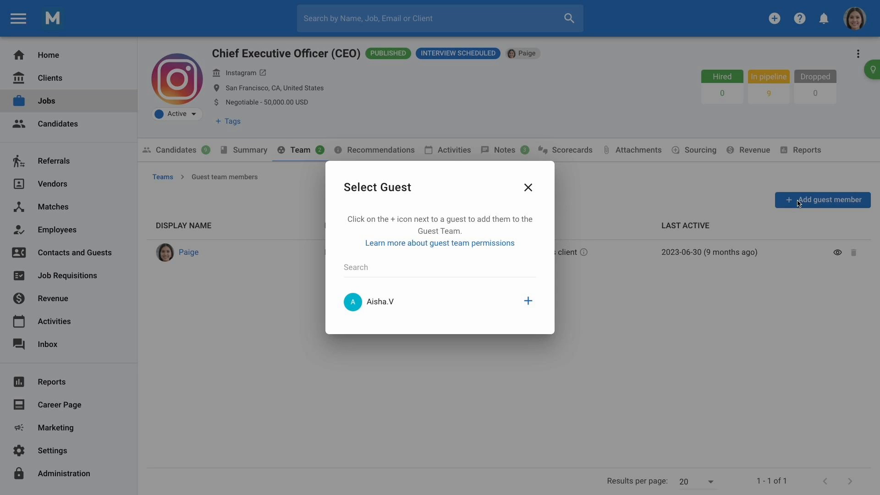
Search 'ais', add the new guest to the CEO guest team, then cancel a removal
click(496, 268)
text(ais)
click(528, 301)
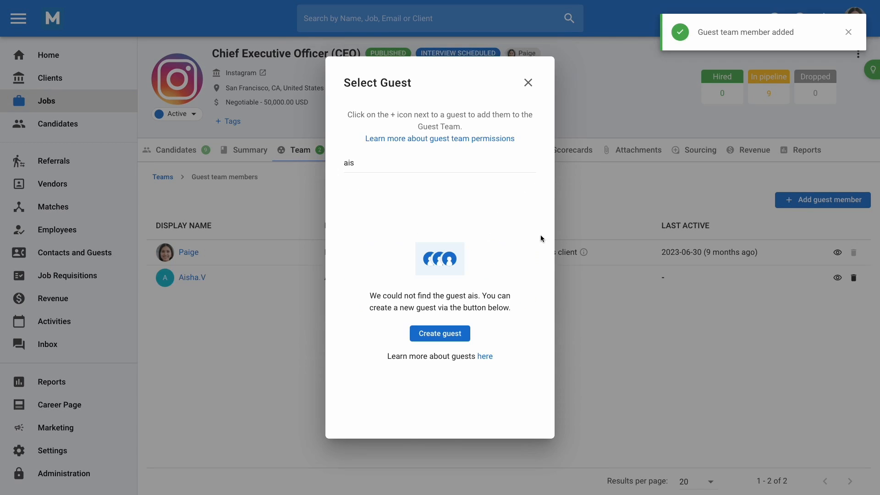
click(527, 83)
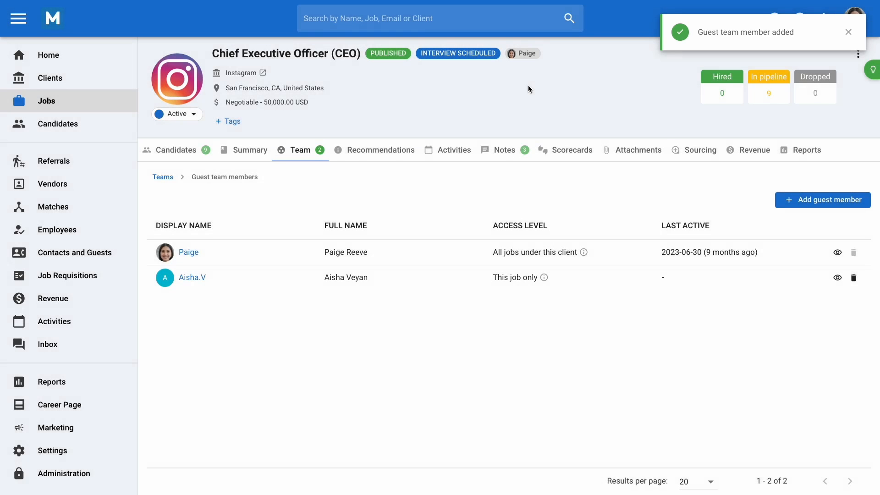
click(854, 279)
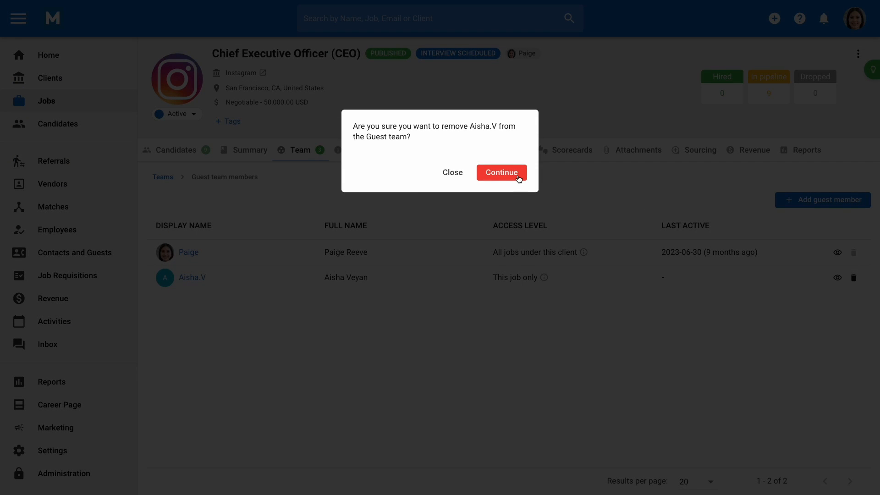
click(451, 173)
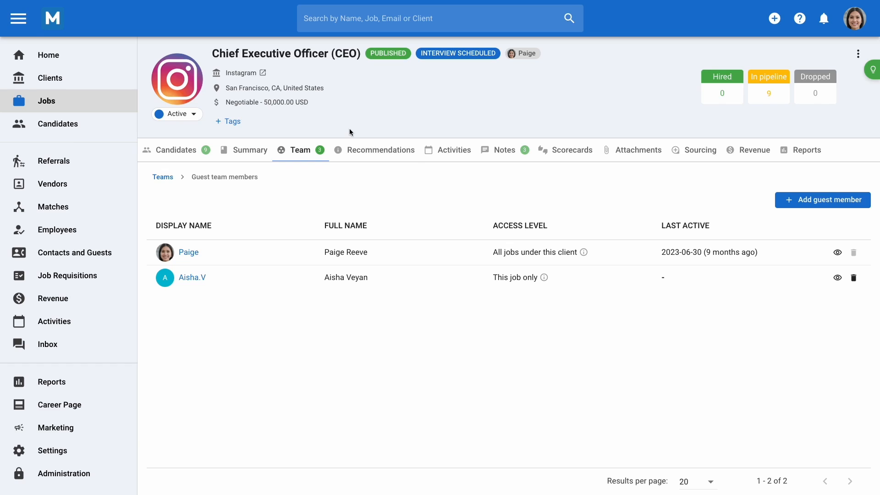
Go to Instagram's guest settings and open Manage pipeline permissions
click(262, 74)
click(537, 138)
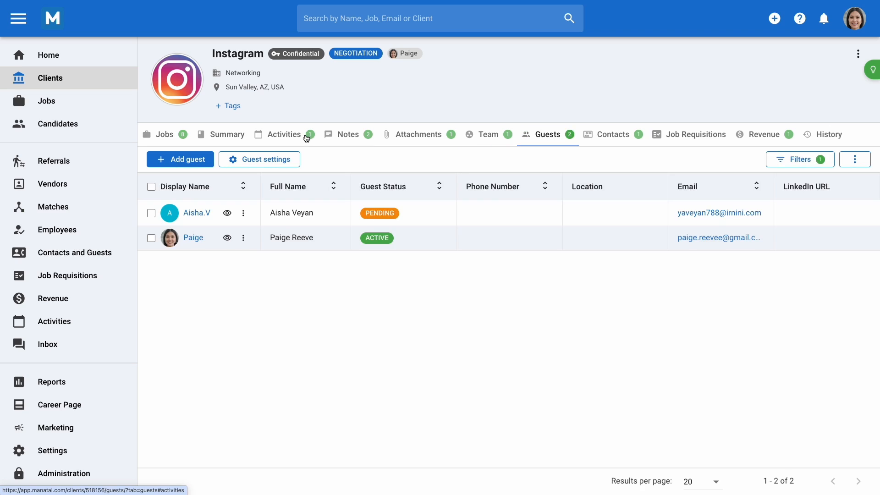
click(259, 159)
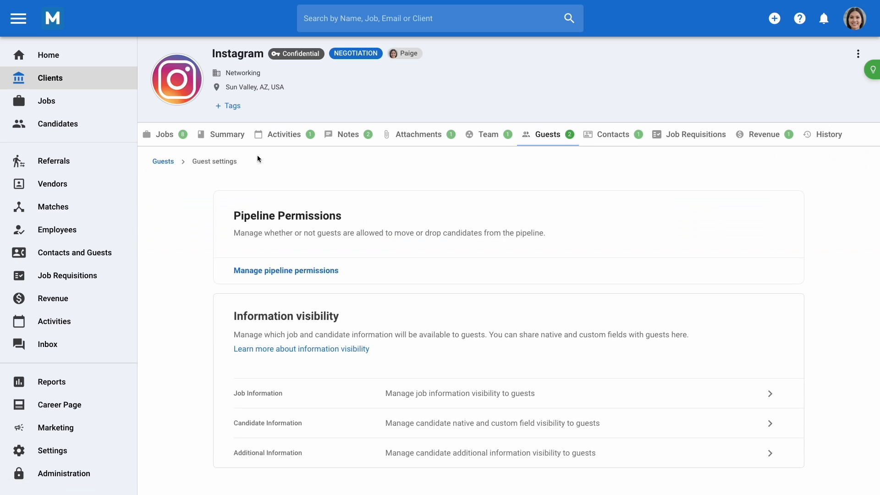
click(312, 271)
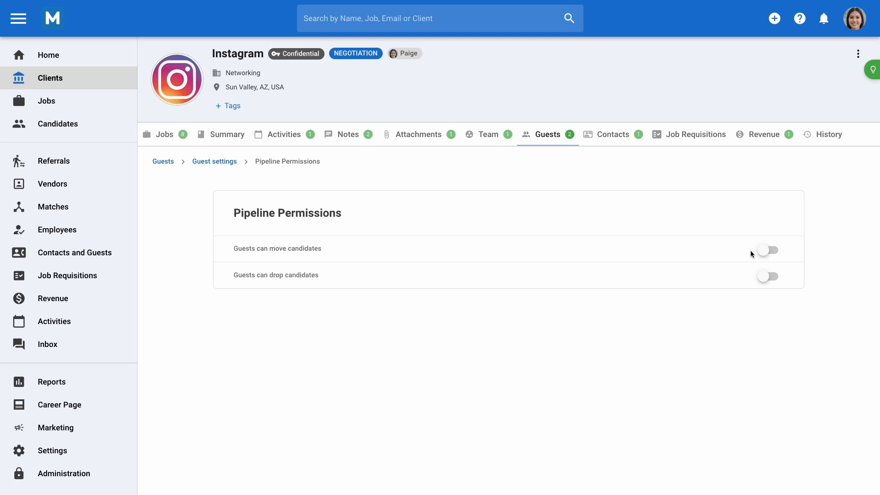
Turn on 'Guests can move candidates' and 'Guests can drop candidates'
click(764, 260)
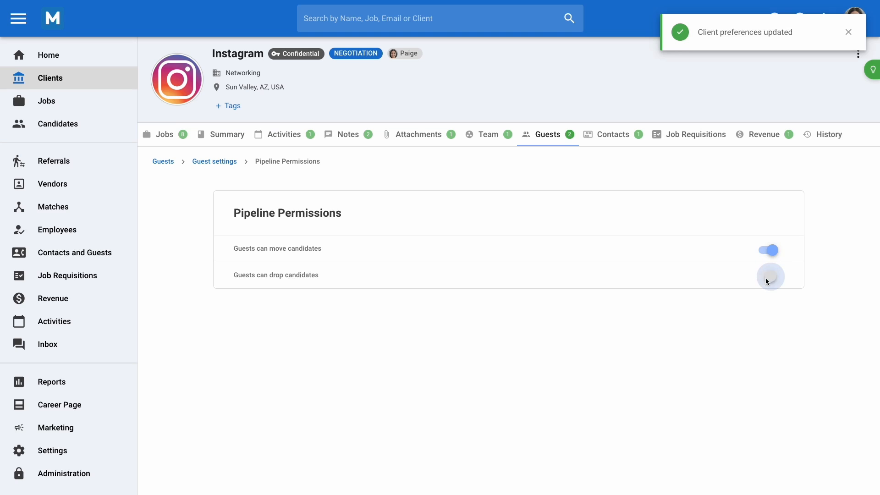
click(766, 276)
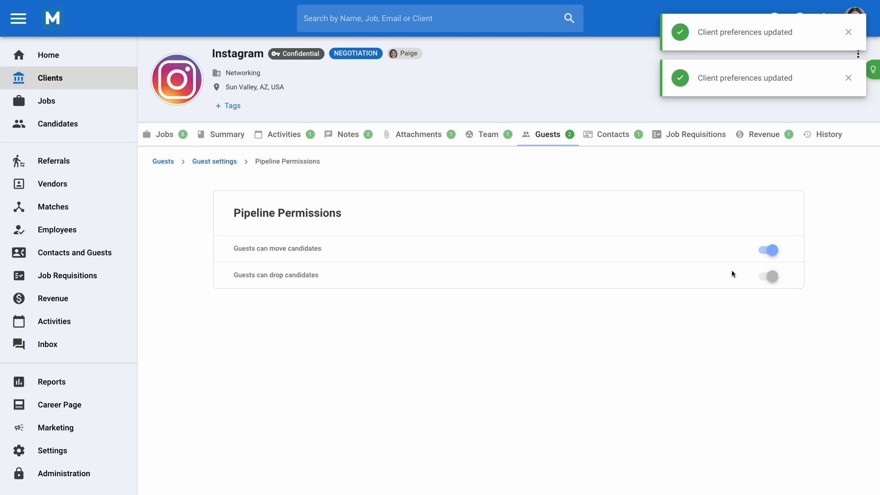
click(209, 167)
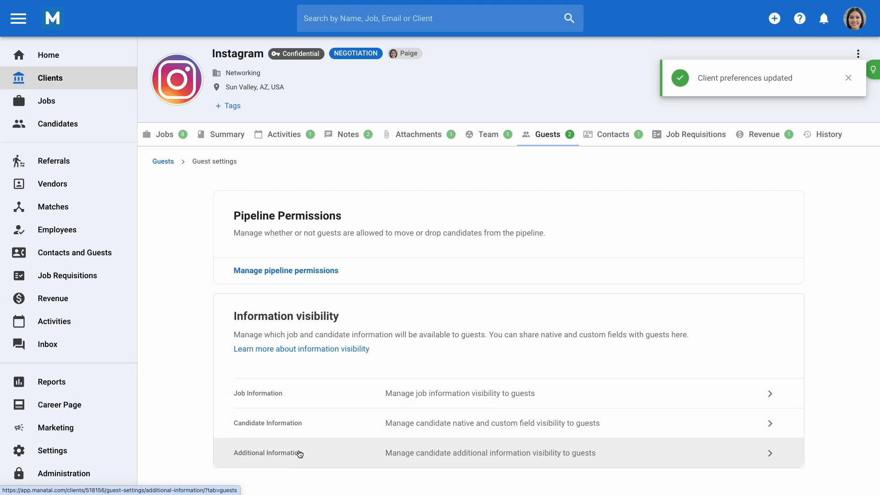
Make the Job creator visible to guests in Job Information settings
click(313, 400)
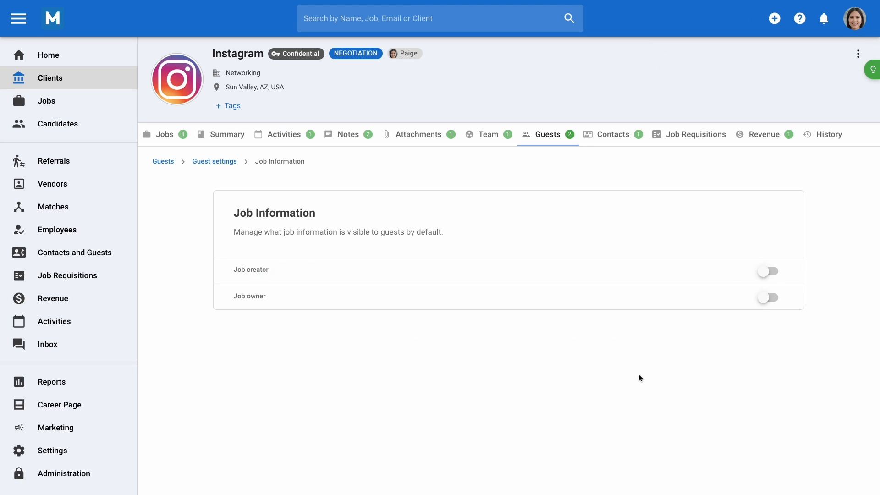
click(771, 275)
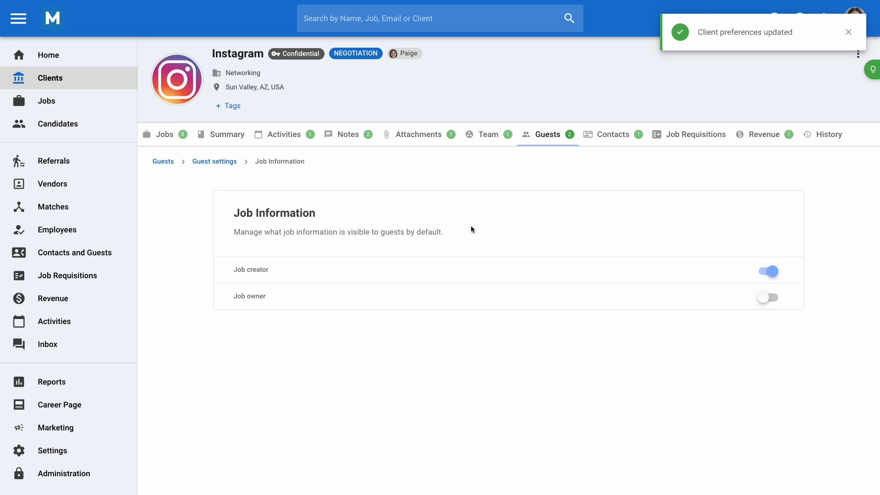
click(213, 162)
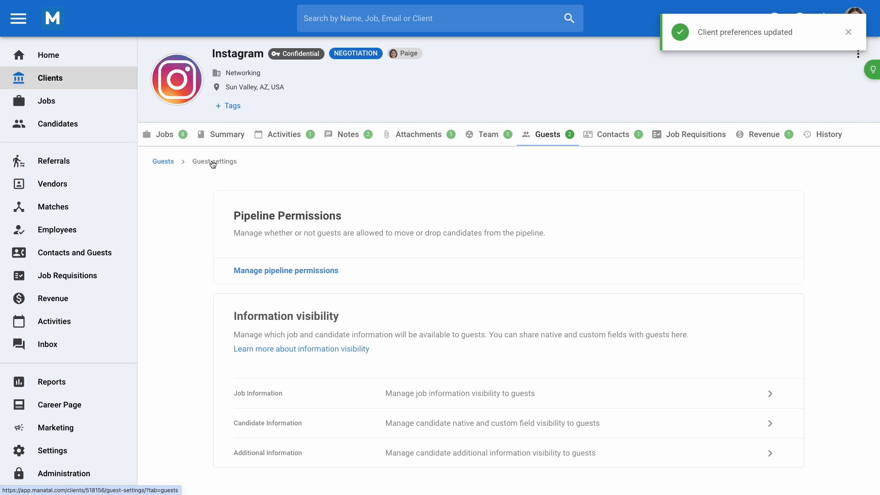
Hide the Candidate Name field from guests under Candidate Information
click(340, 424)
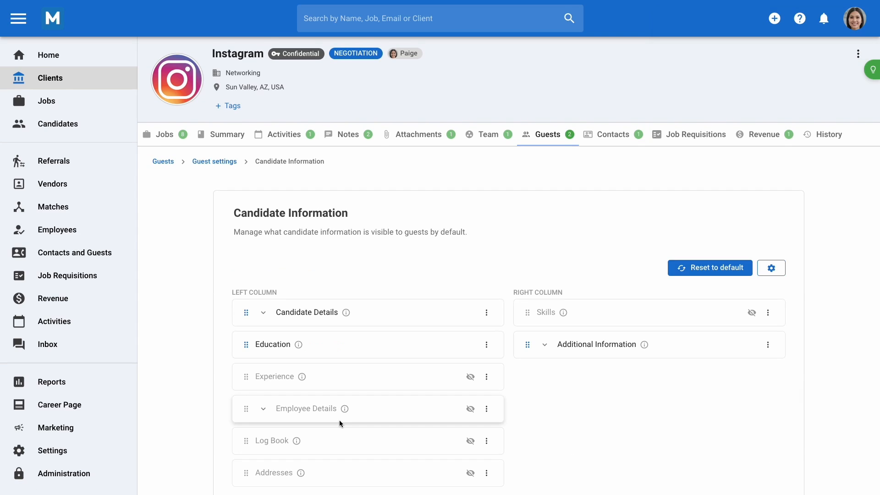
click(265, 314)
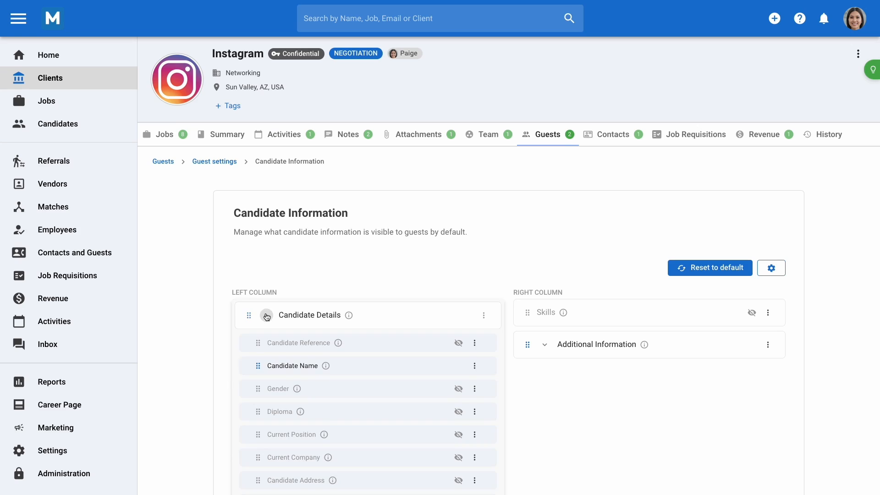
click(474, 365)
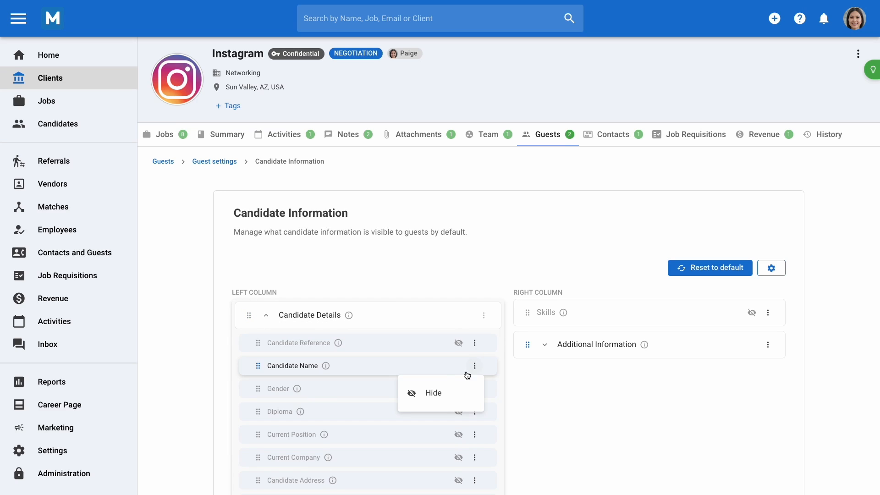
click(435, 393)
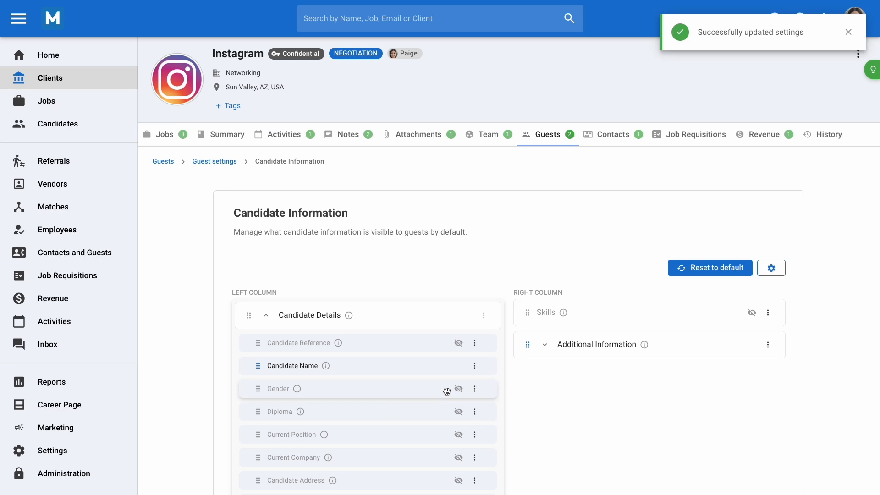
click(213, 163)
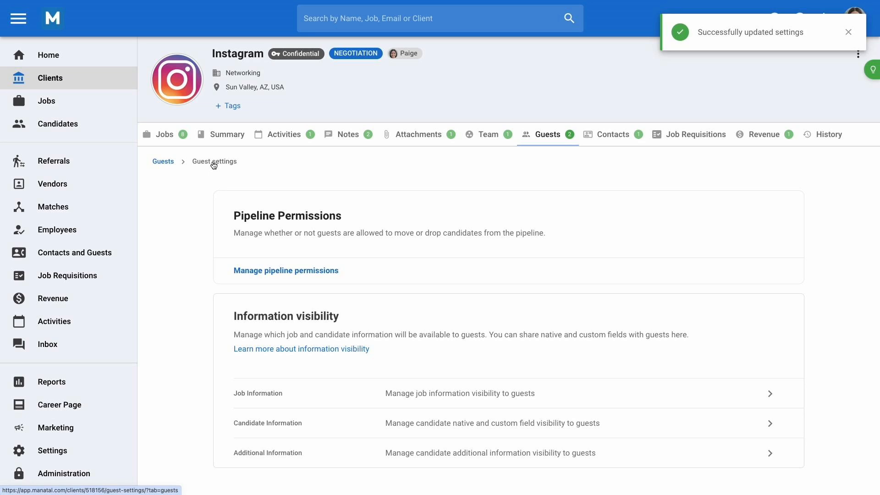
Go to Administration > Customize your account > Jobs > Customize pipeline stages
click(100, 474)
scroll(506, 411, down, 1)
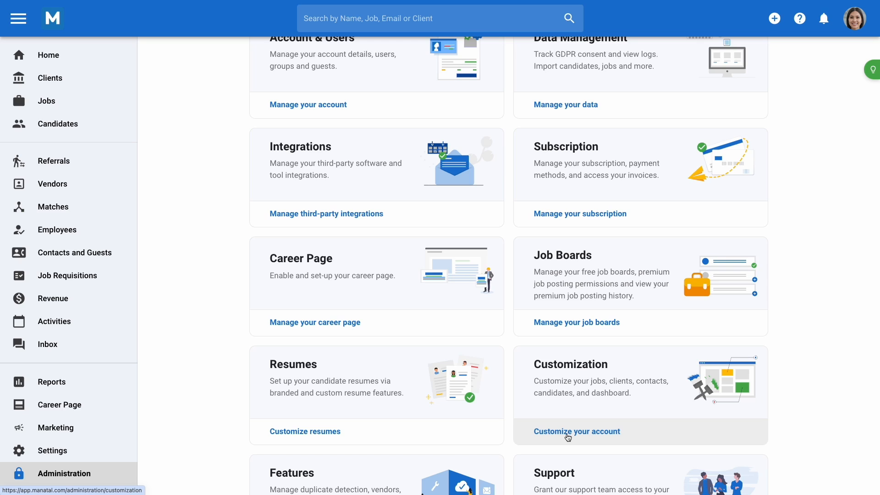
click(567, 437)
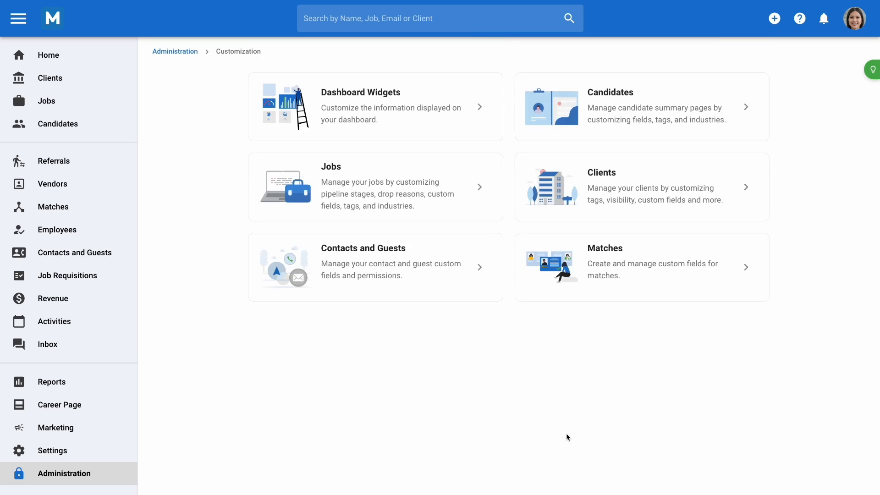
click(422, 198)
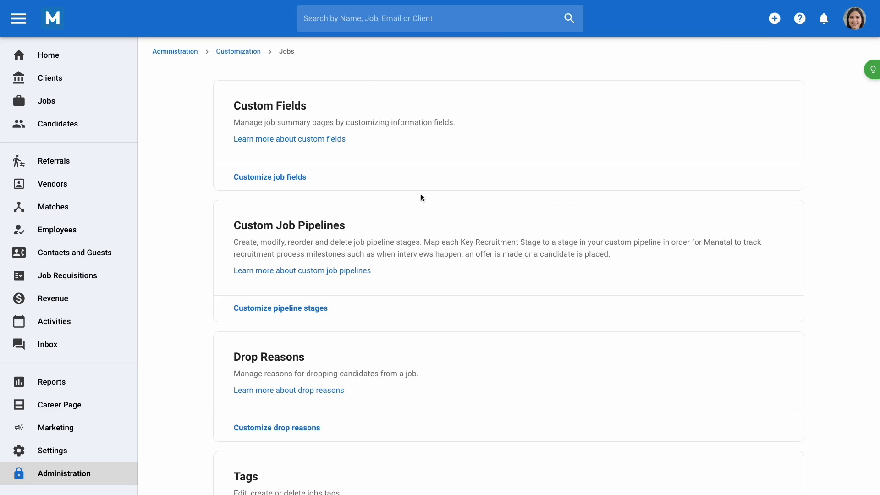
click(314, 318)
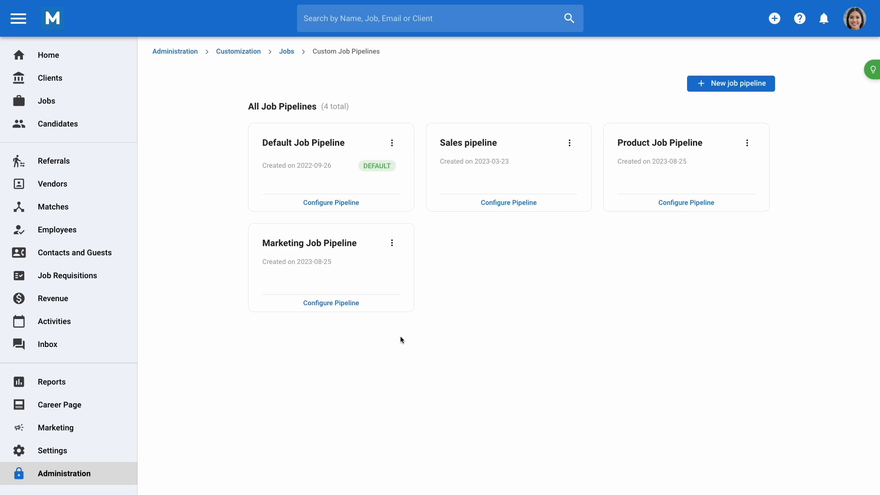
Set the Default Job Pipeline's guest-visible stage to Contacted and save
click(354, 204)
scroll(353, 201, down, 3)
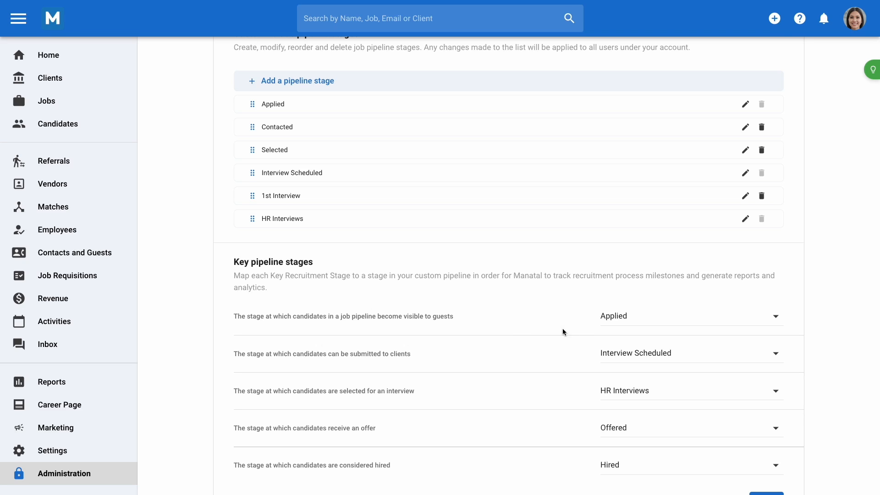
click(616, 321)
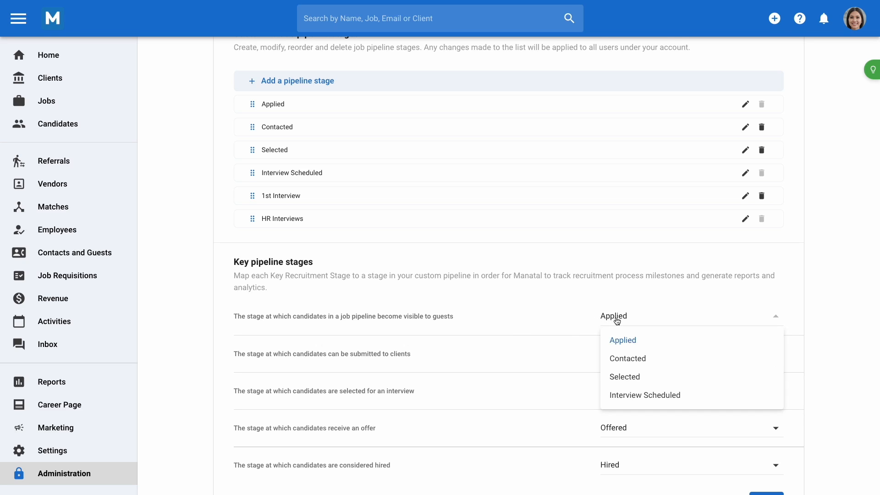
click(626, 358)
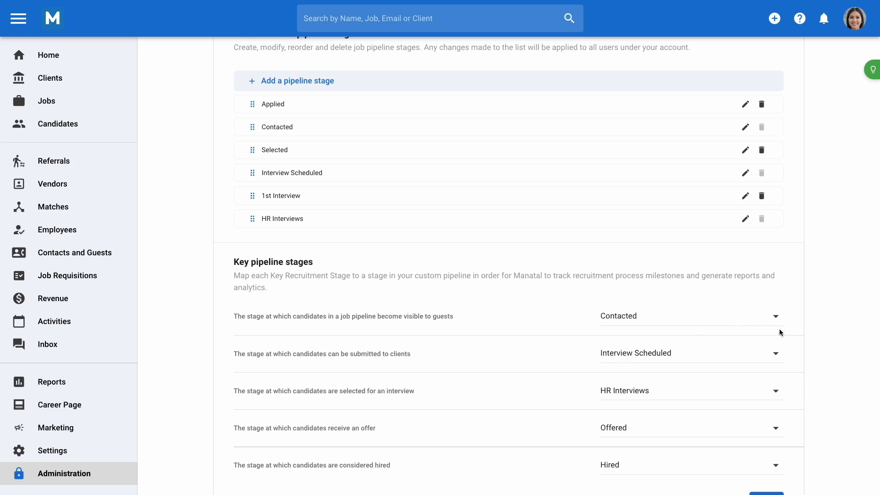
scroll(778, 358, down, 2)
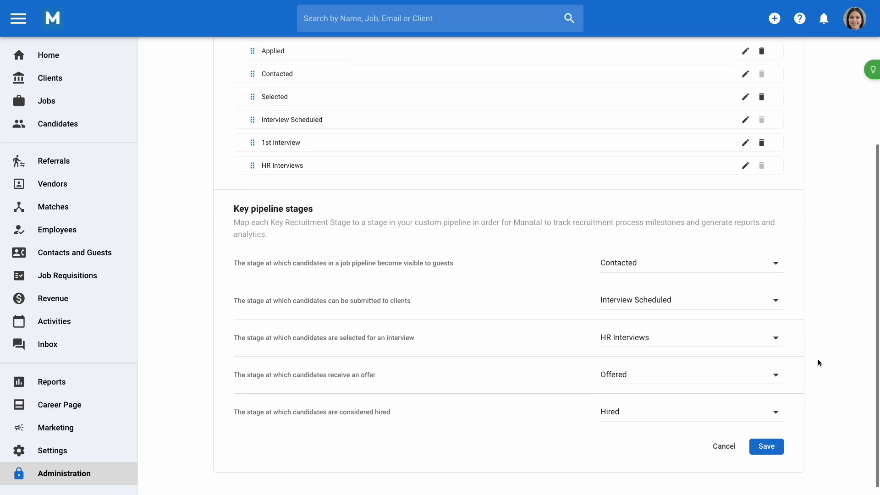
click(773, 438)
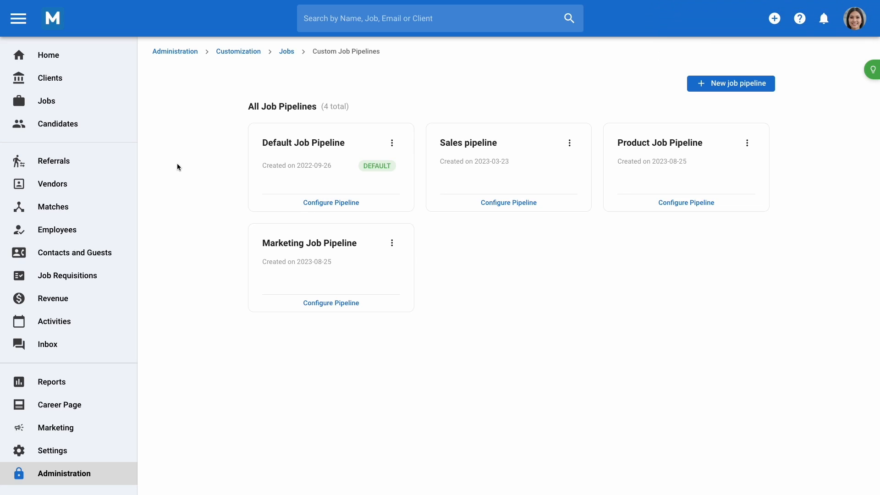
Open the Instagram CEO job's Edit dialog from the Jobs list and close it unchanged
click(86, 104)
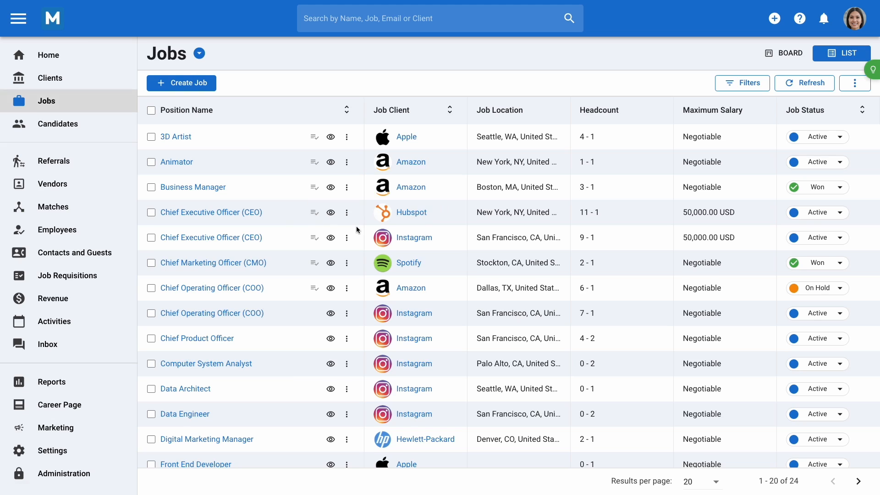
click(347, 239)
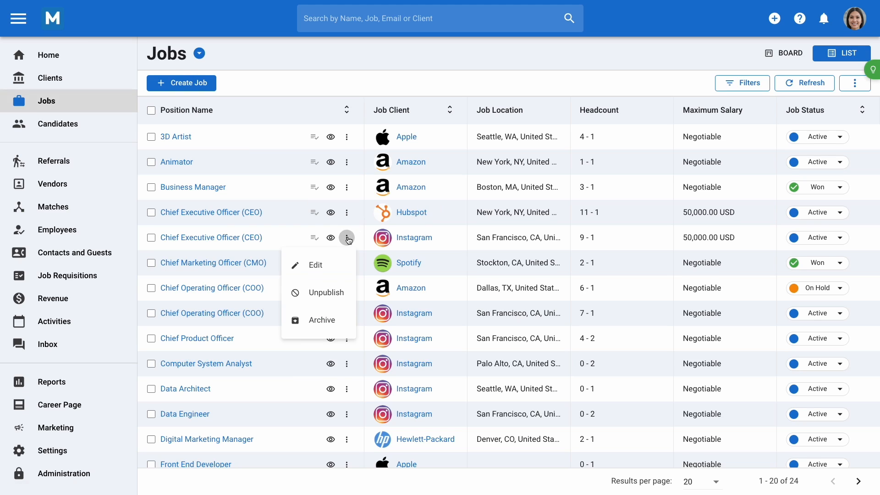
click(340, 265)
mouse_move(359, 154)
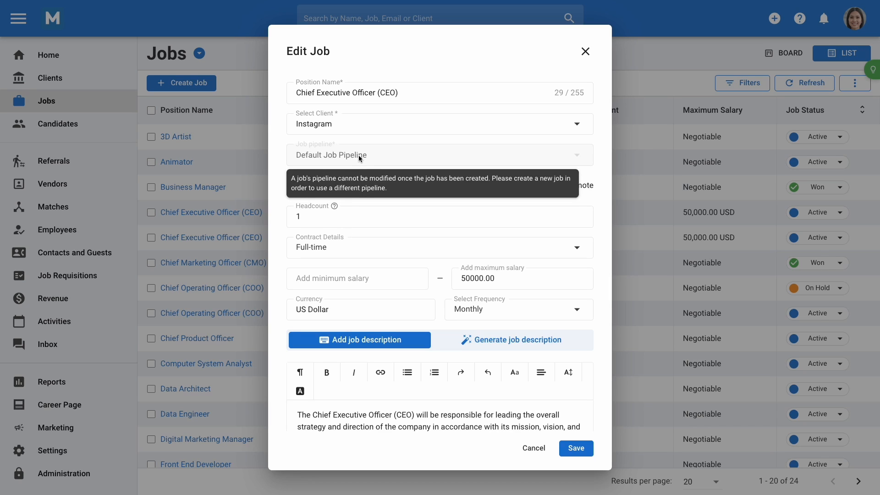
click(586, 52)
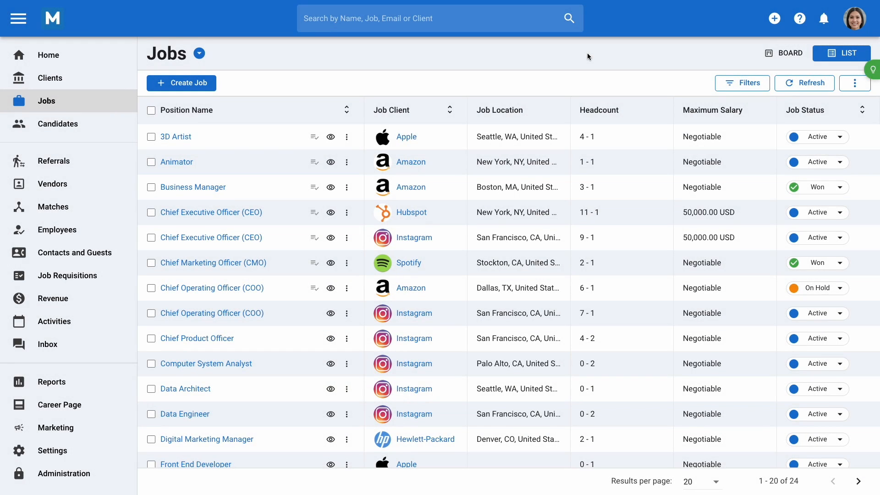